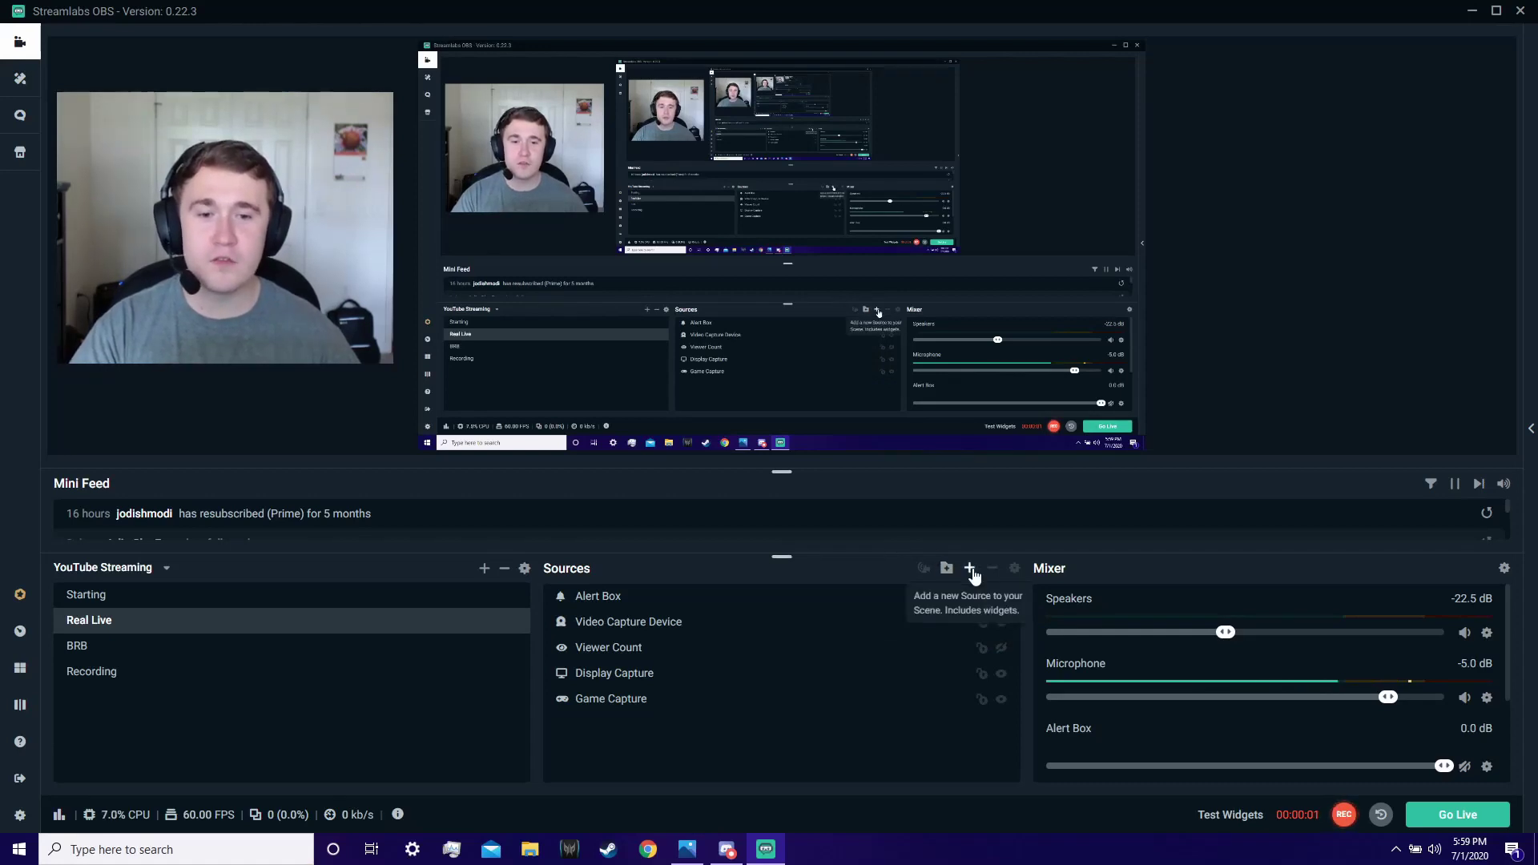
Start adding a webcam video capture source, then close the chooser without adding it
{"action": "left_click", "coordinate": [970, 570]}
{"action": "left_click", "coordinate": [562, 535]}
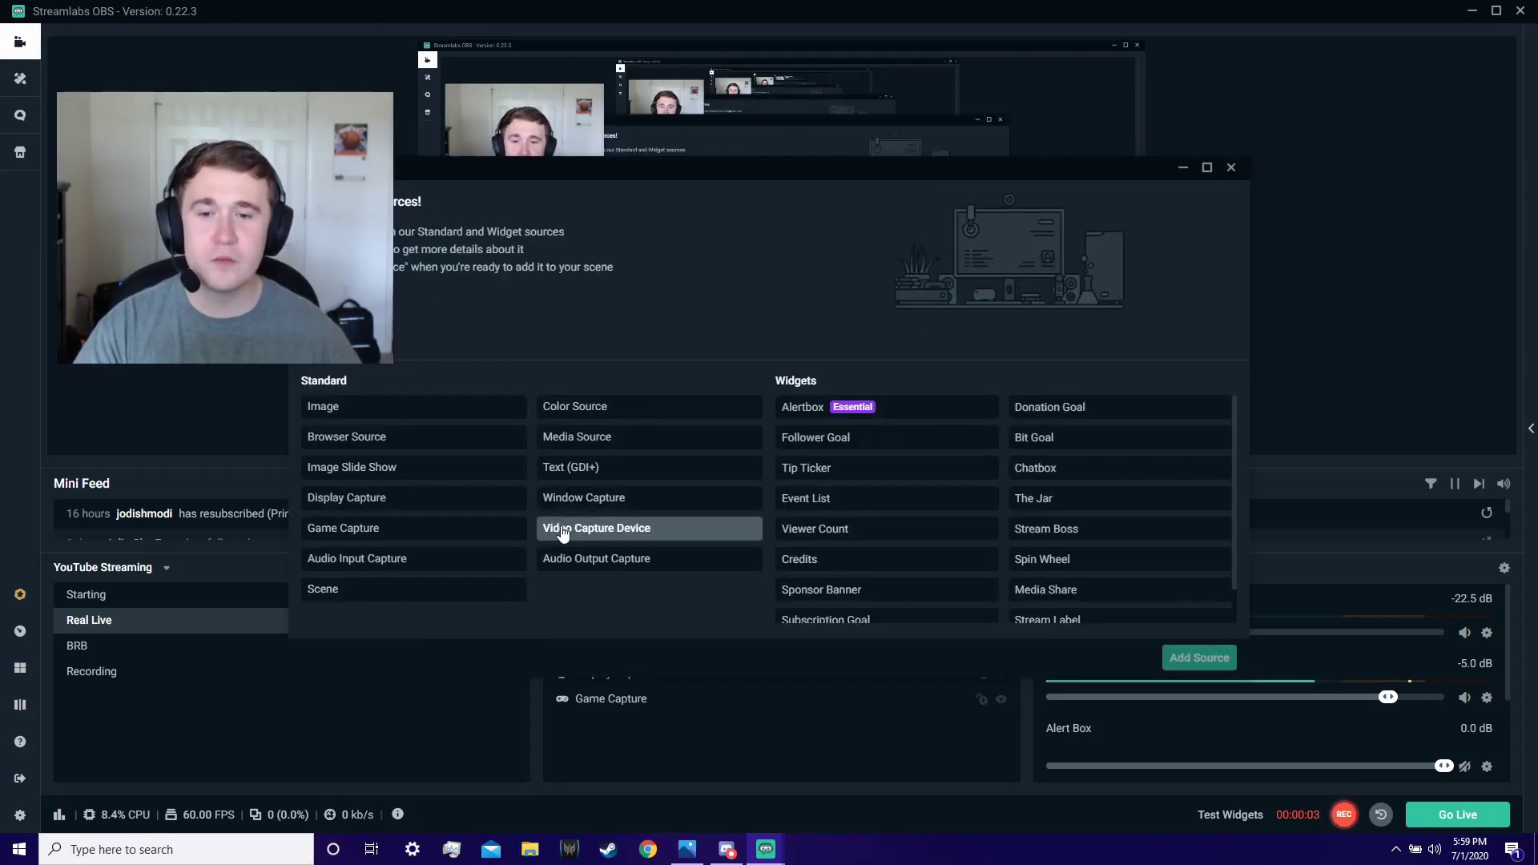
{"action": "left_click", "coordinate": [1230, 168]}
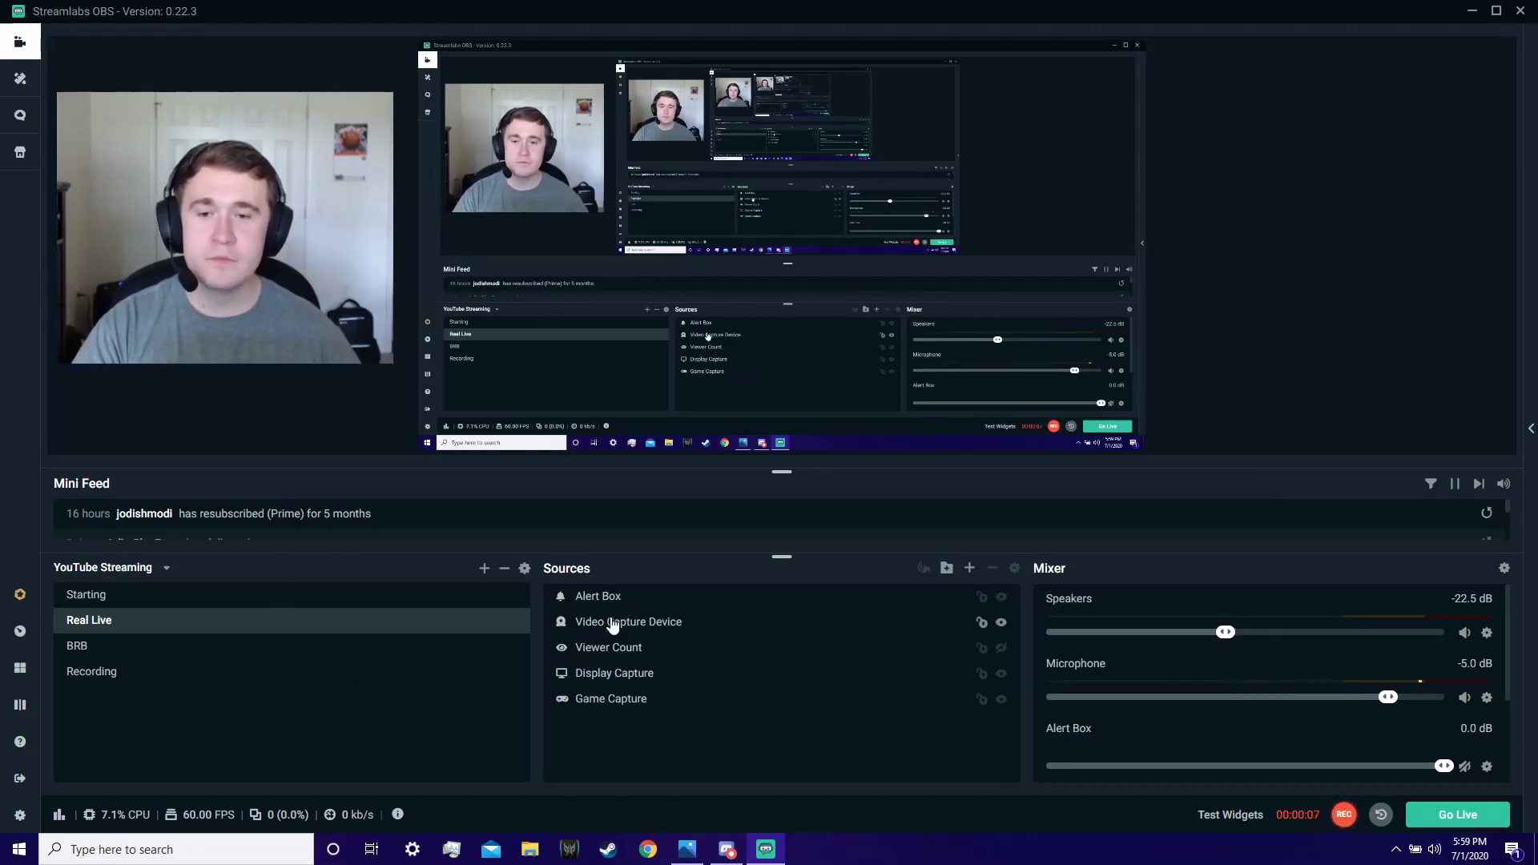
Add an Image Mask/Blend filter to the Video Capture Device webcam
{"action": "right_click", "coordinate": [611, 621]}
{"action": "left_click", "coordinate": [657, 424]}
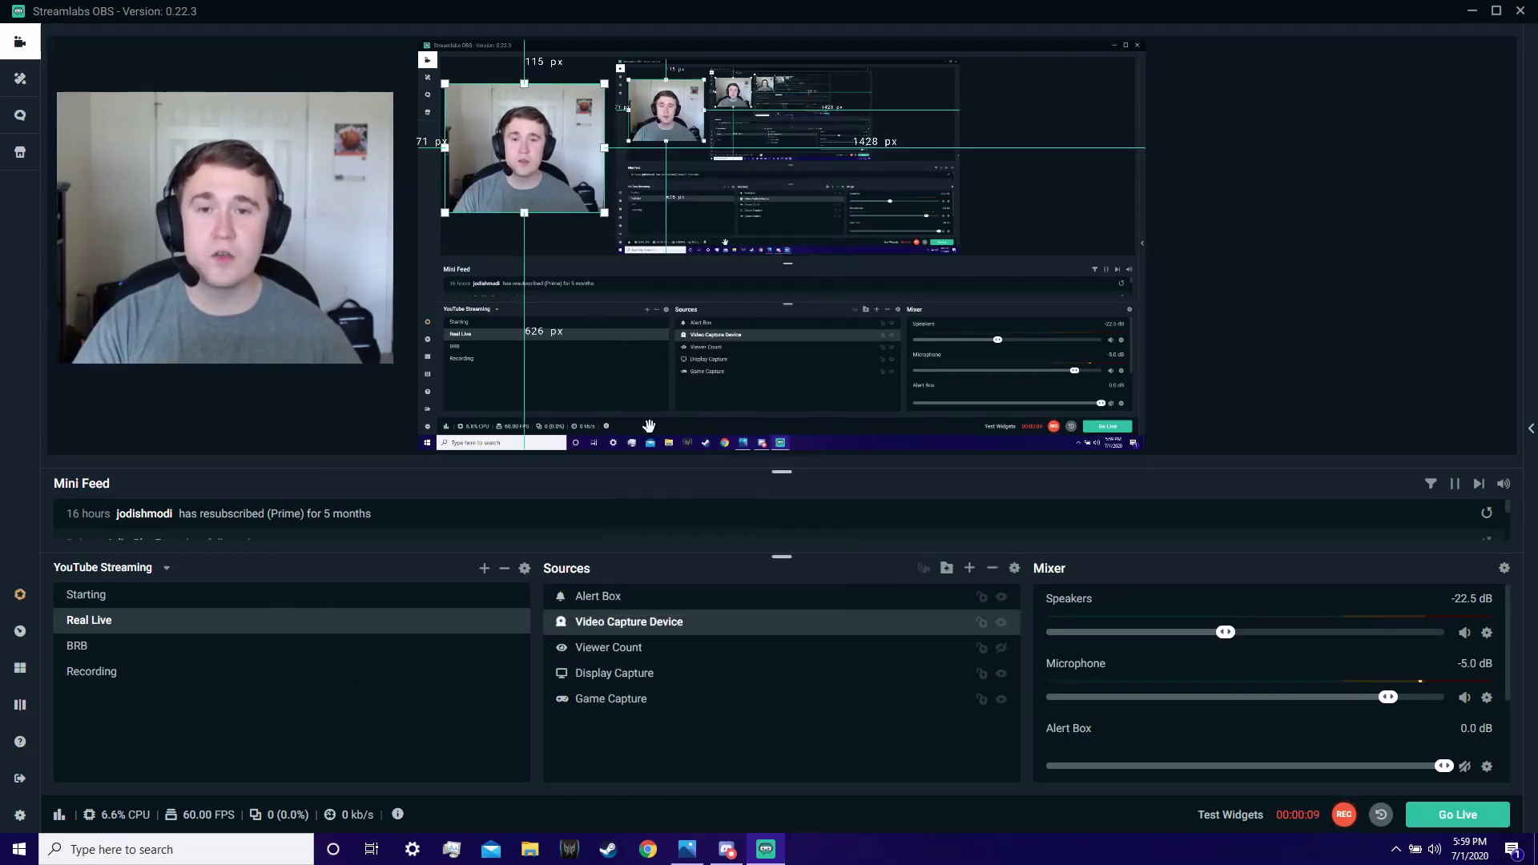
{"action": "left_click", "coordinate": [466, 353]}
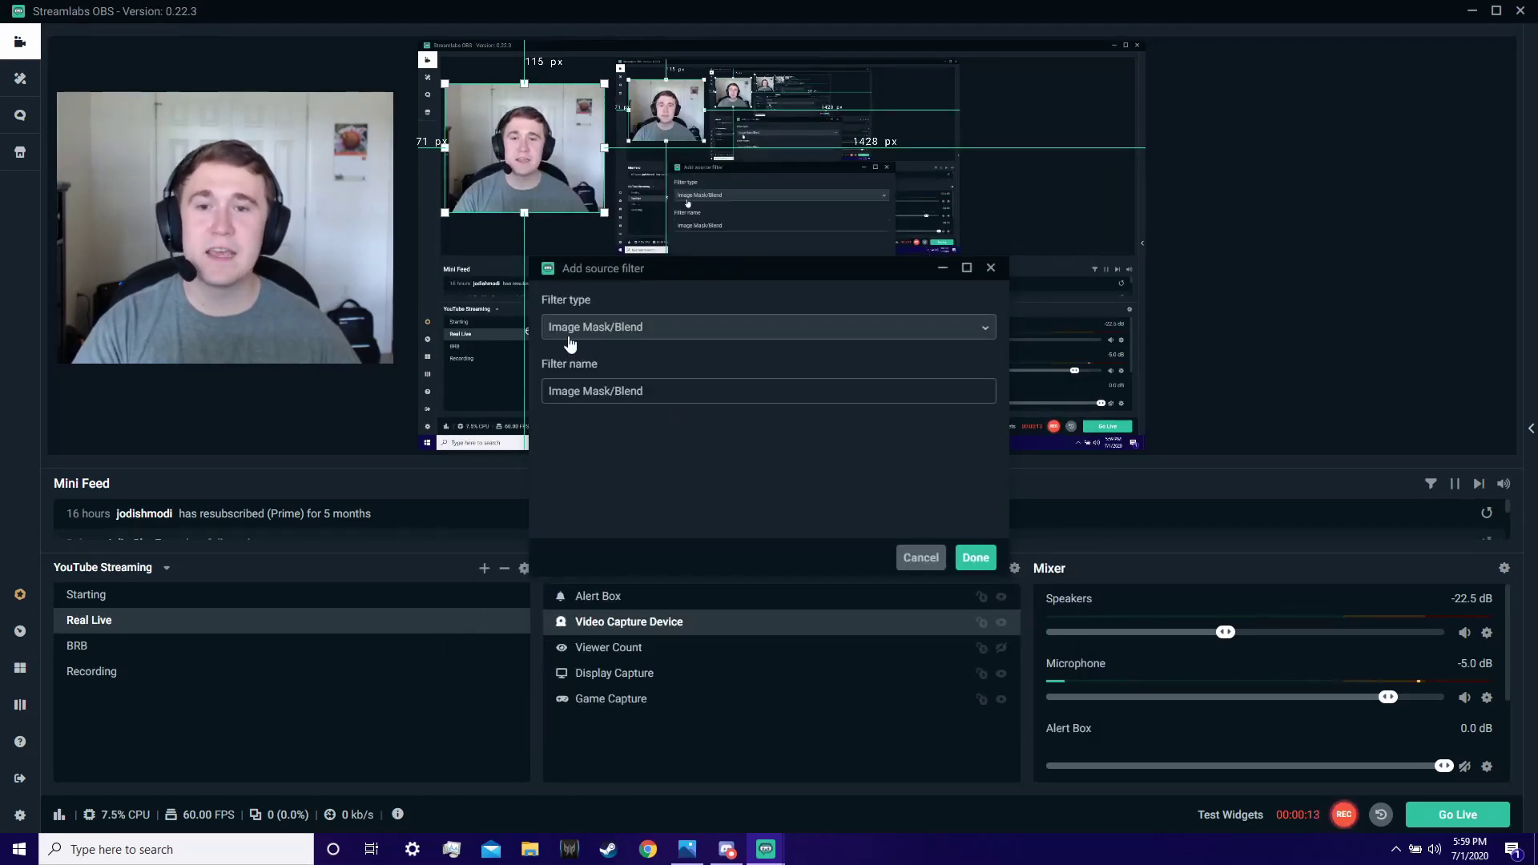
{"action": "left_click", "coordinate": [973, 559]}
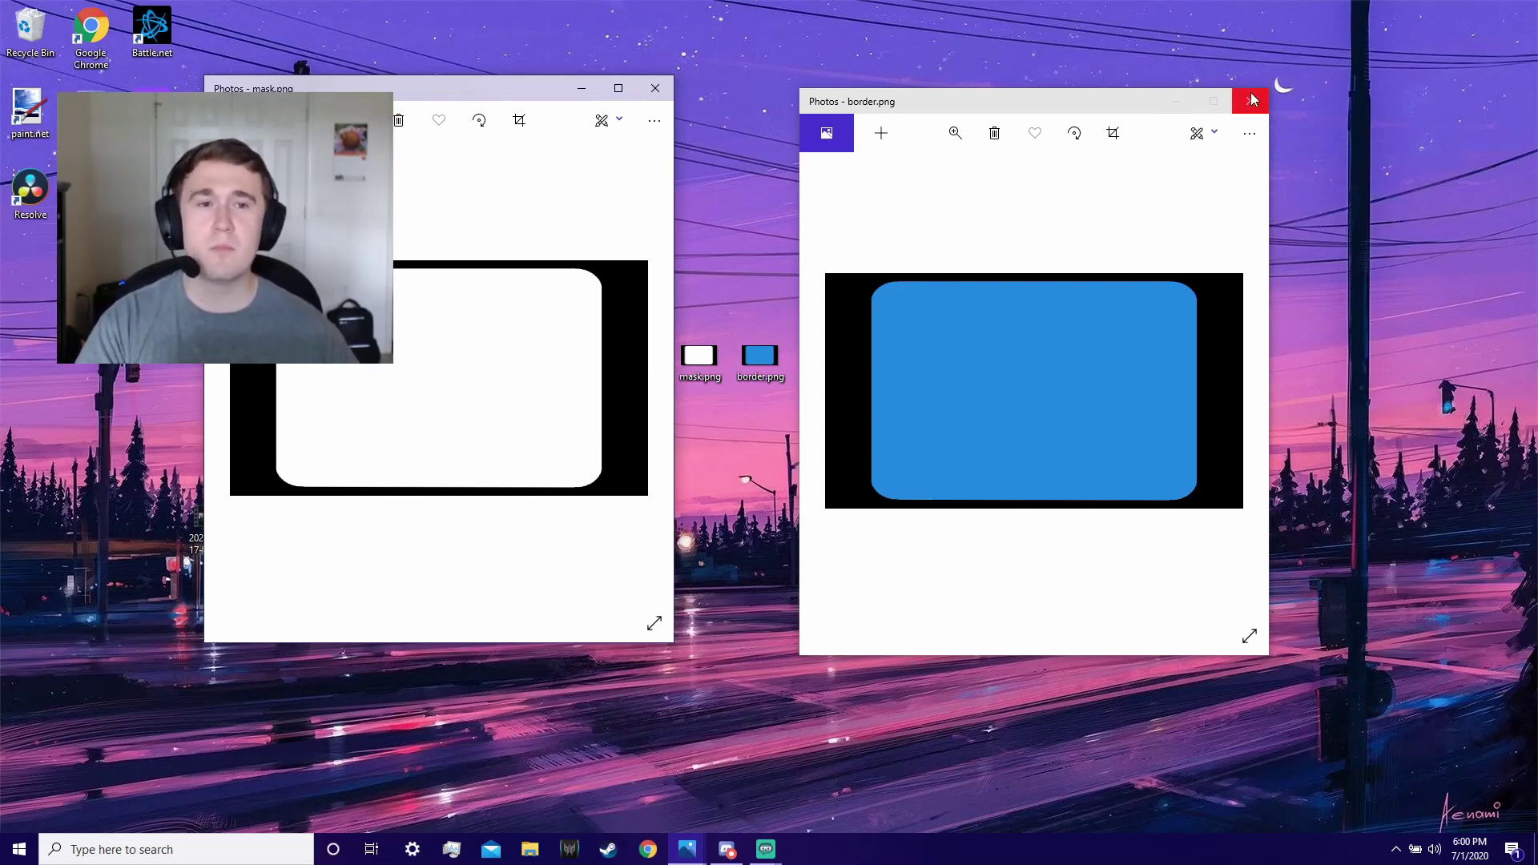
Set mask.png as the webcam's Image Mask/Blend image with Stretch Image enabled
{"action": "left_click", "coordinate": [1249, 101]}
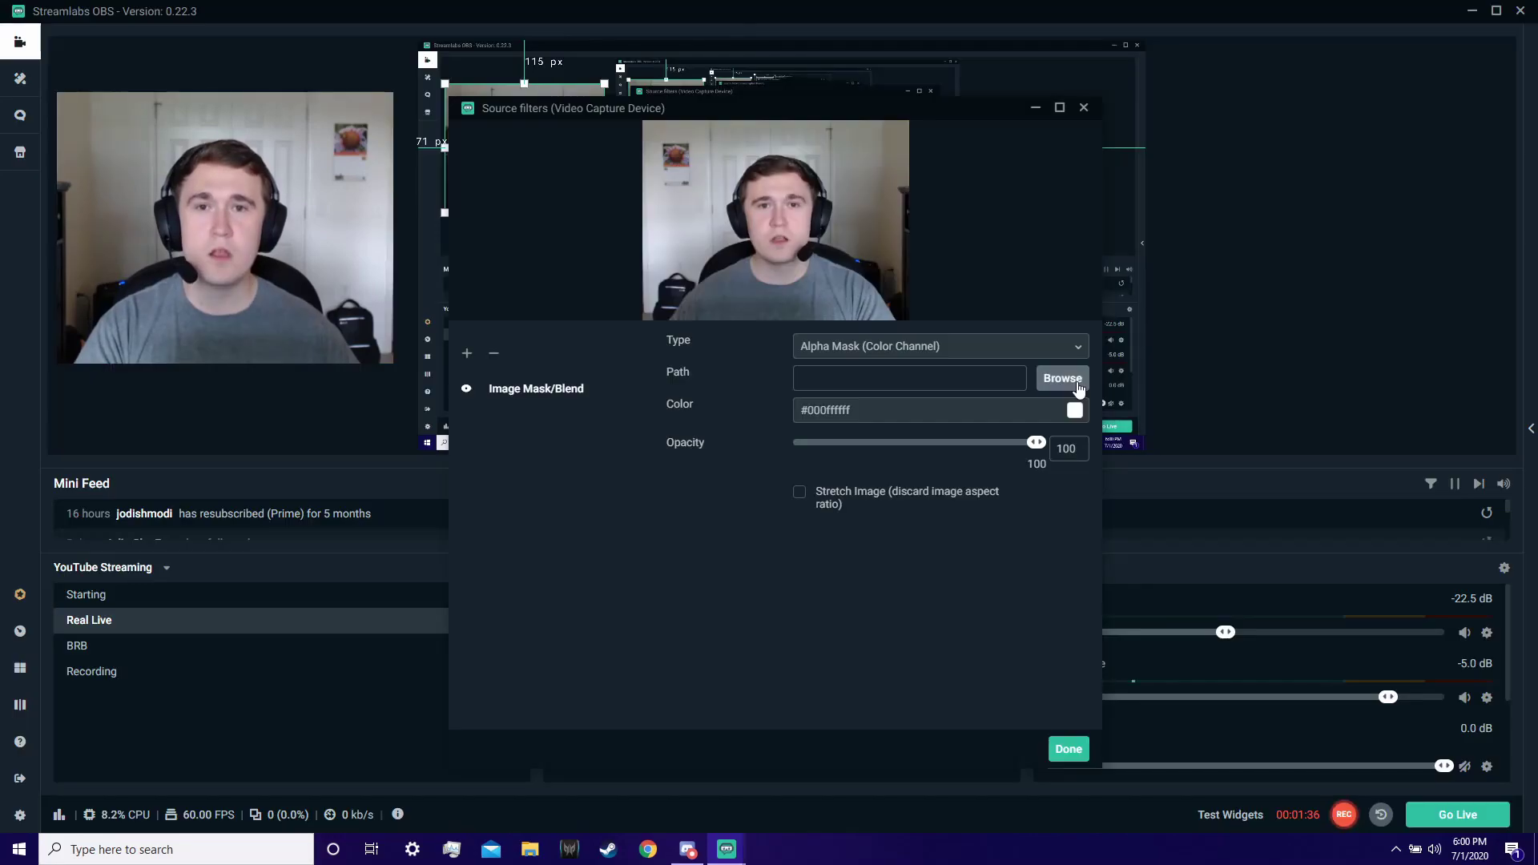
{"action": "left_click", "coordinate": [1079, 381]}
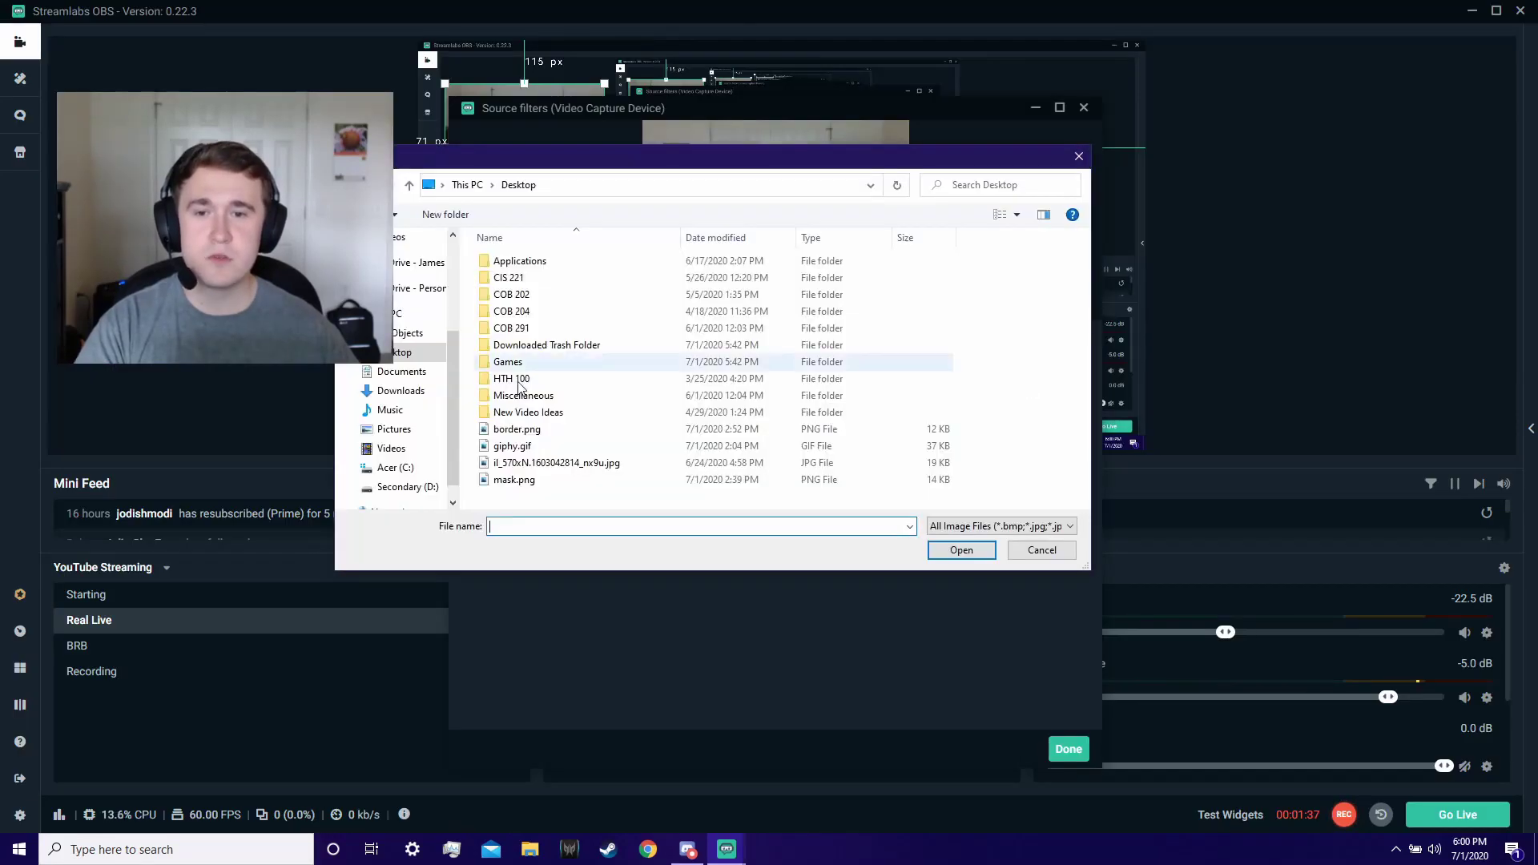
{"action": "left_click", "coordinate": [520, 481]}
{"action": "left_click", "coordinate": [945, 550]}
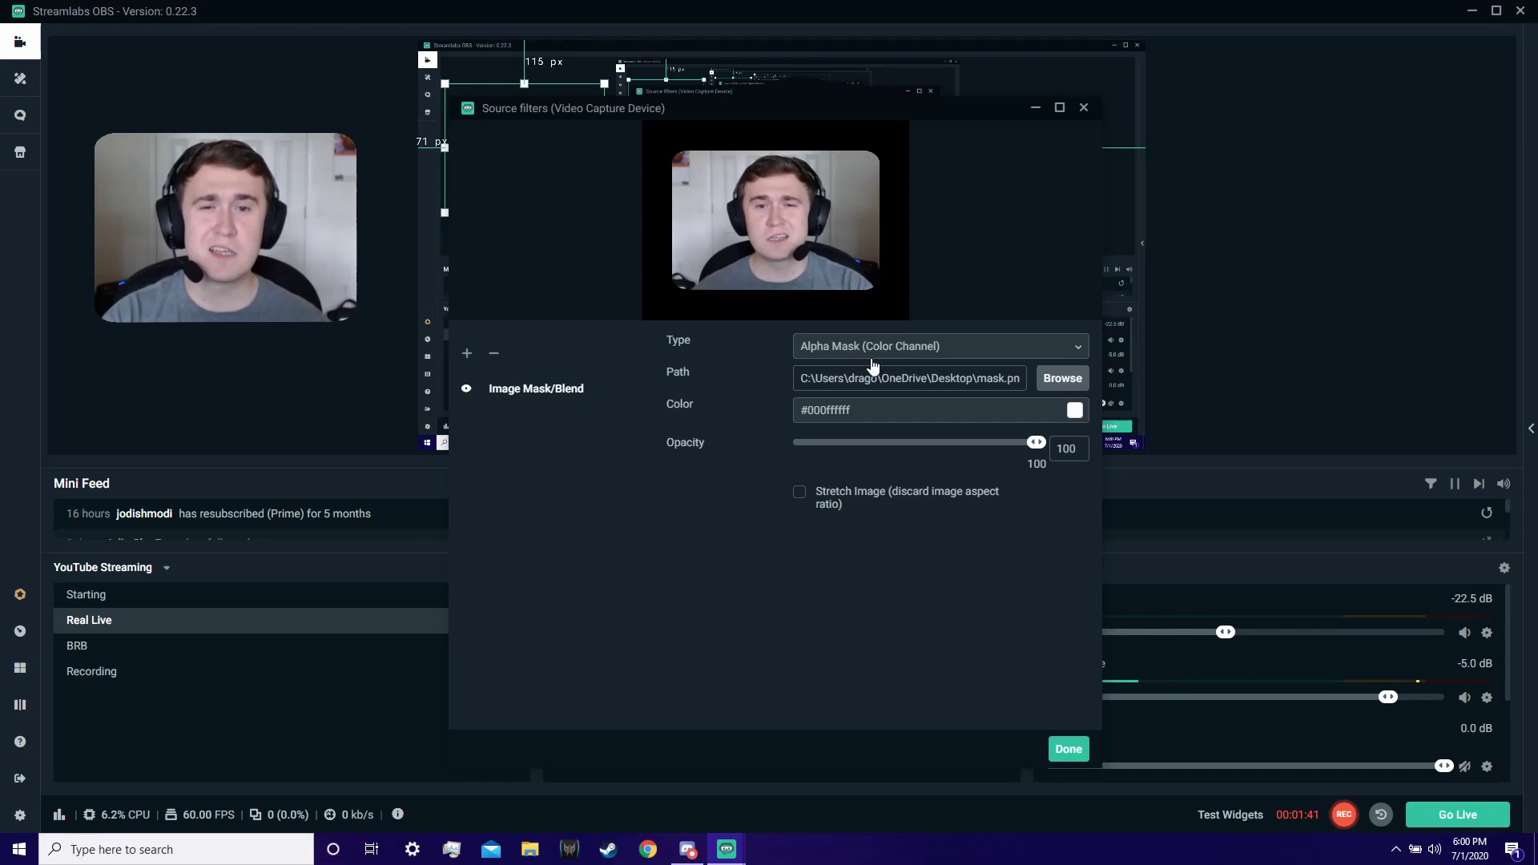
{"action": "left_click", "coordinate": [800, 493]}
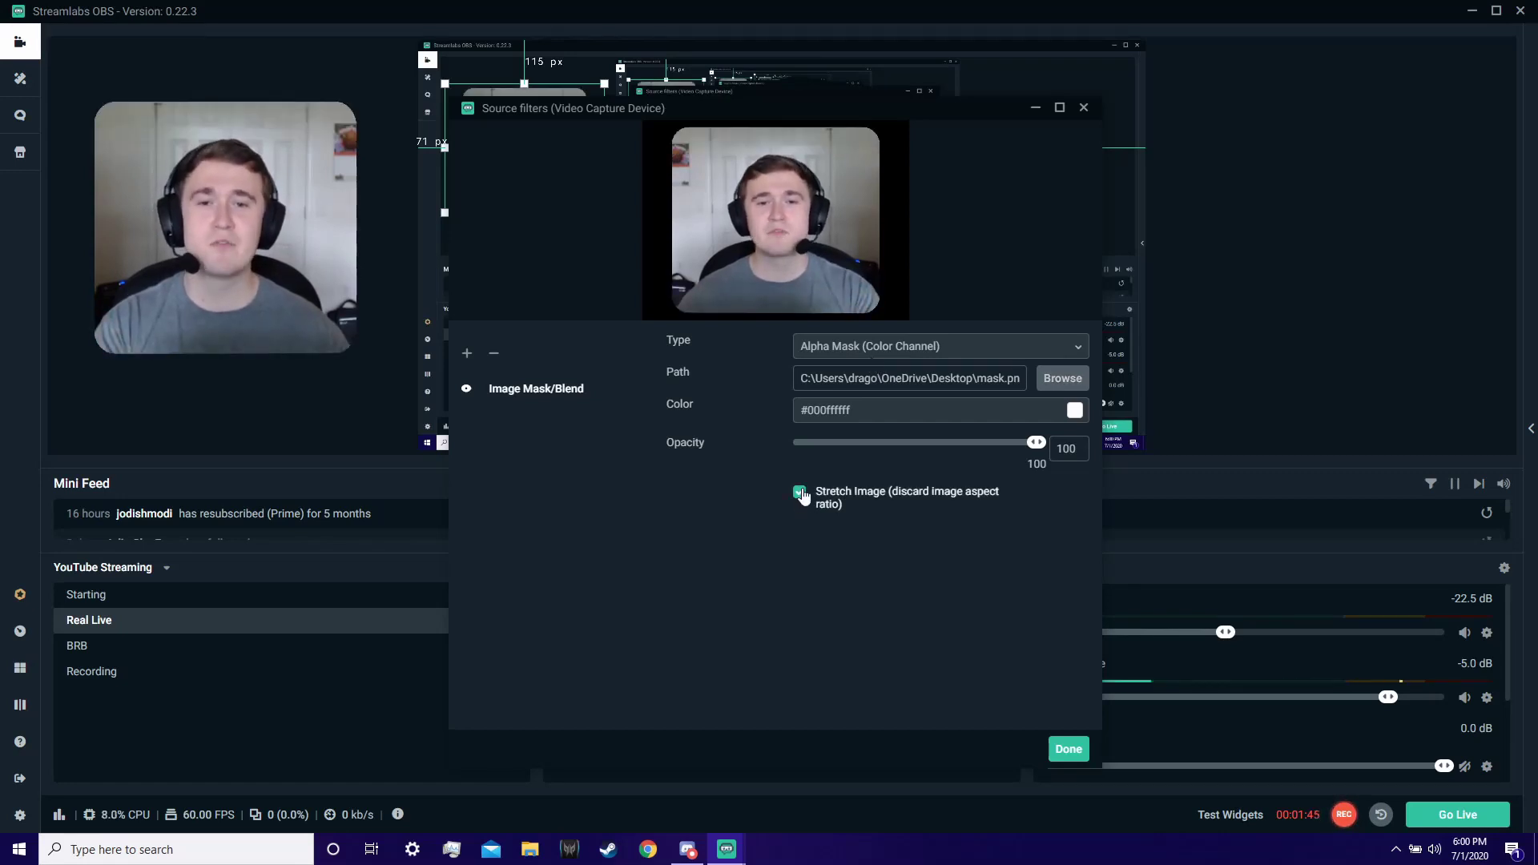
{"action": "left_click", "coordinate": [1069, 749]}
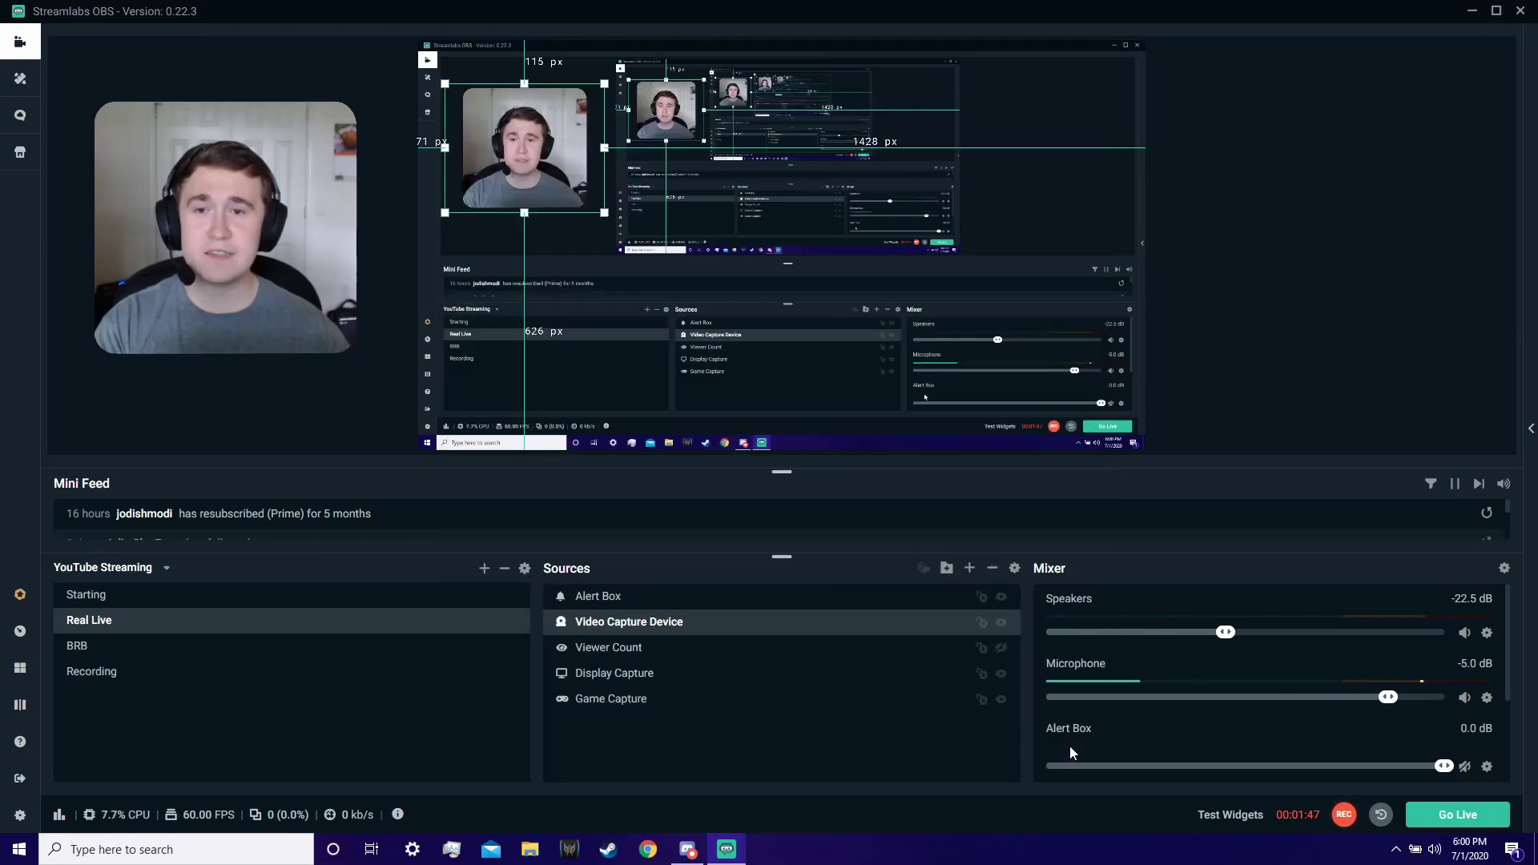
{"action": "left_click", "coordinate": [1263, 321]}
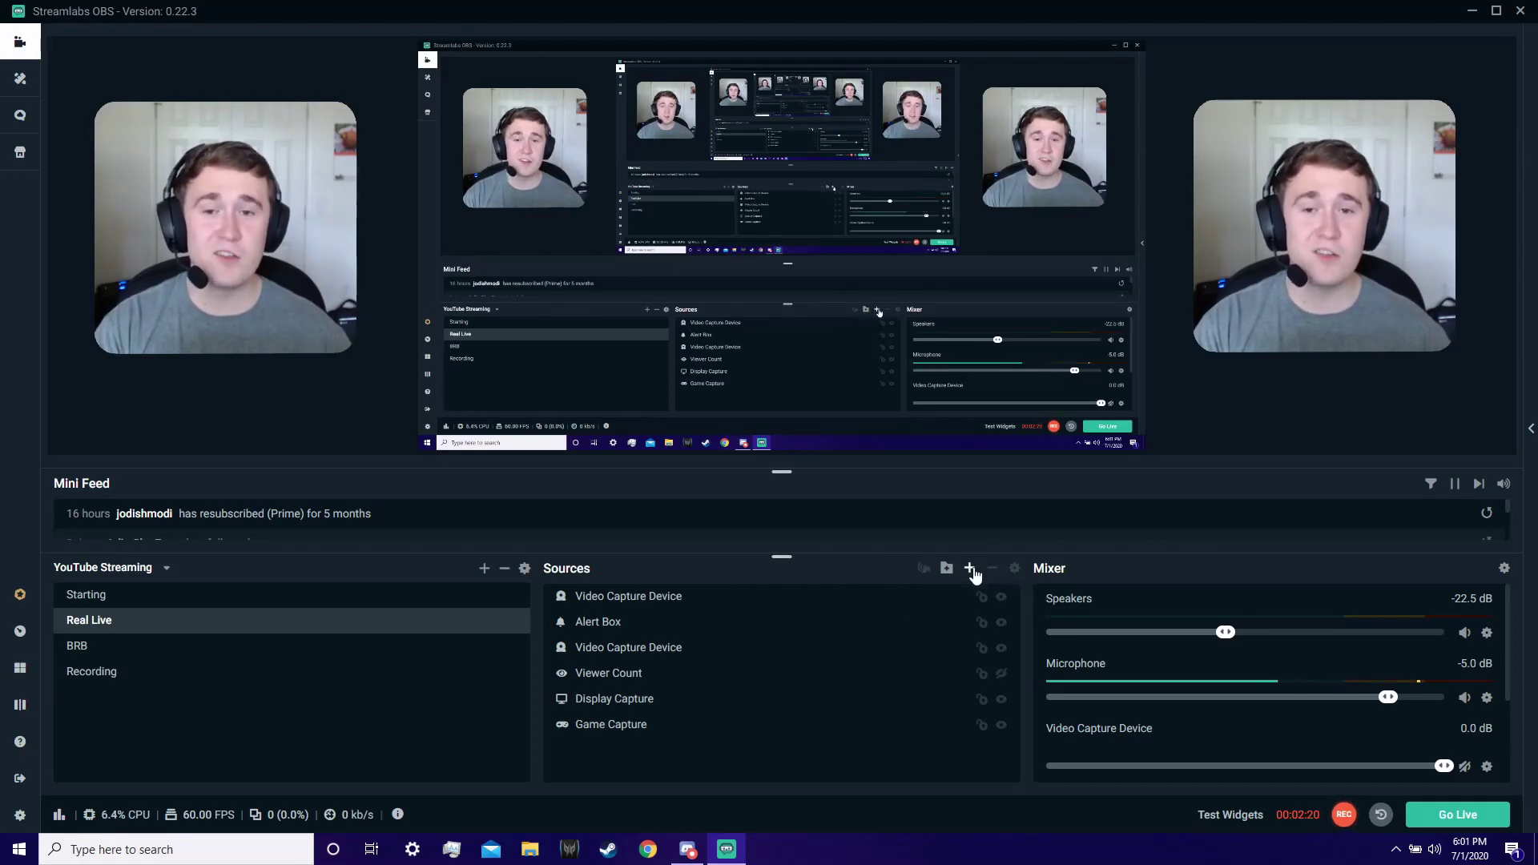
Add a new Image source, Image (2), displaying border.png
{"action": "left_click", "coordinate": [970, 569]}
{"action": "left_click", "coordinate": [394, 414]}
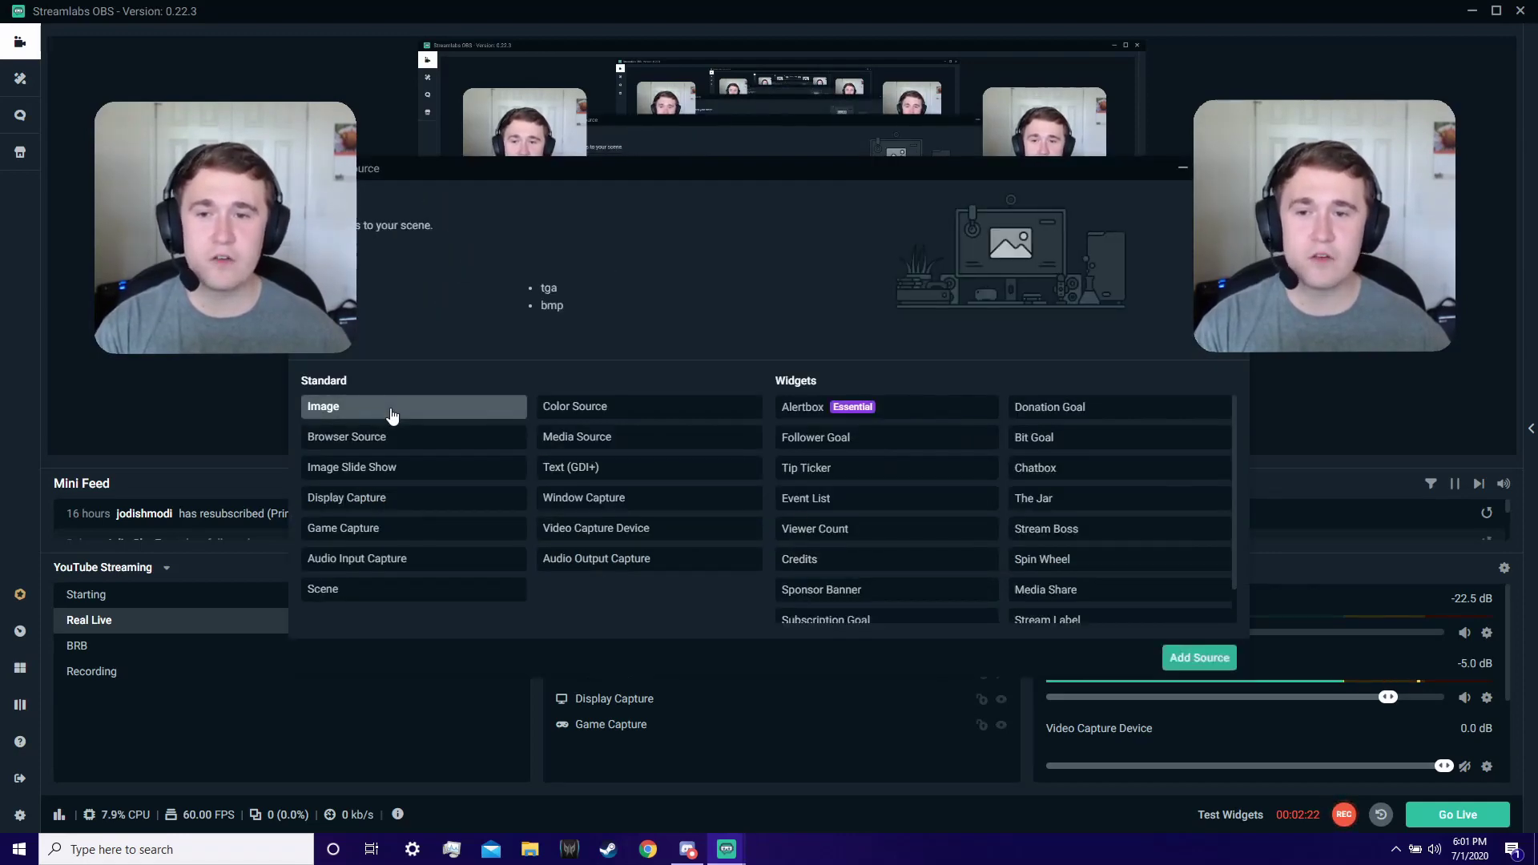
{"action": "left_click", "coordinate": [1181, 653]}
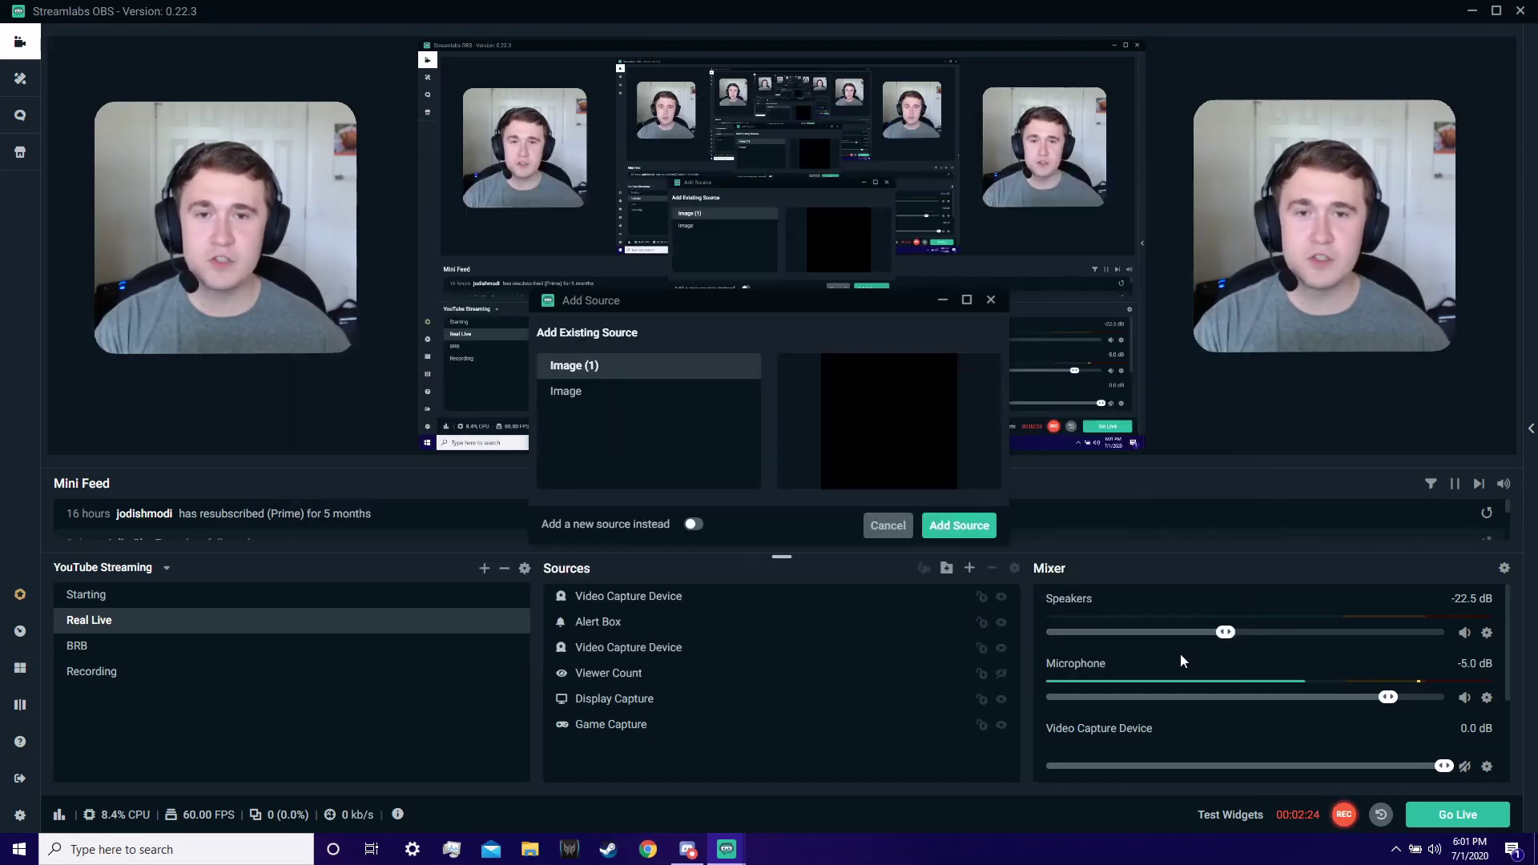
{"action": "left_click", "coordinate": [693, 523]}
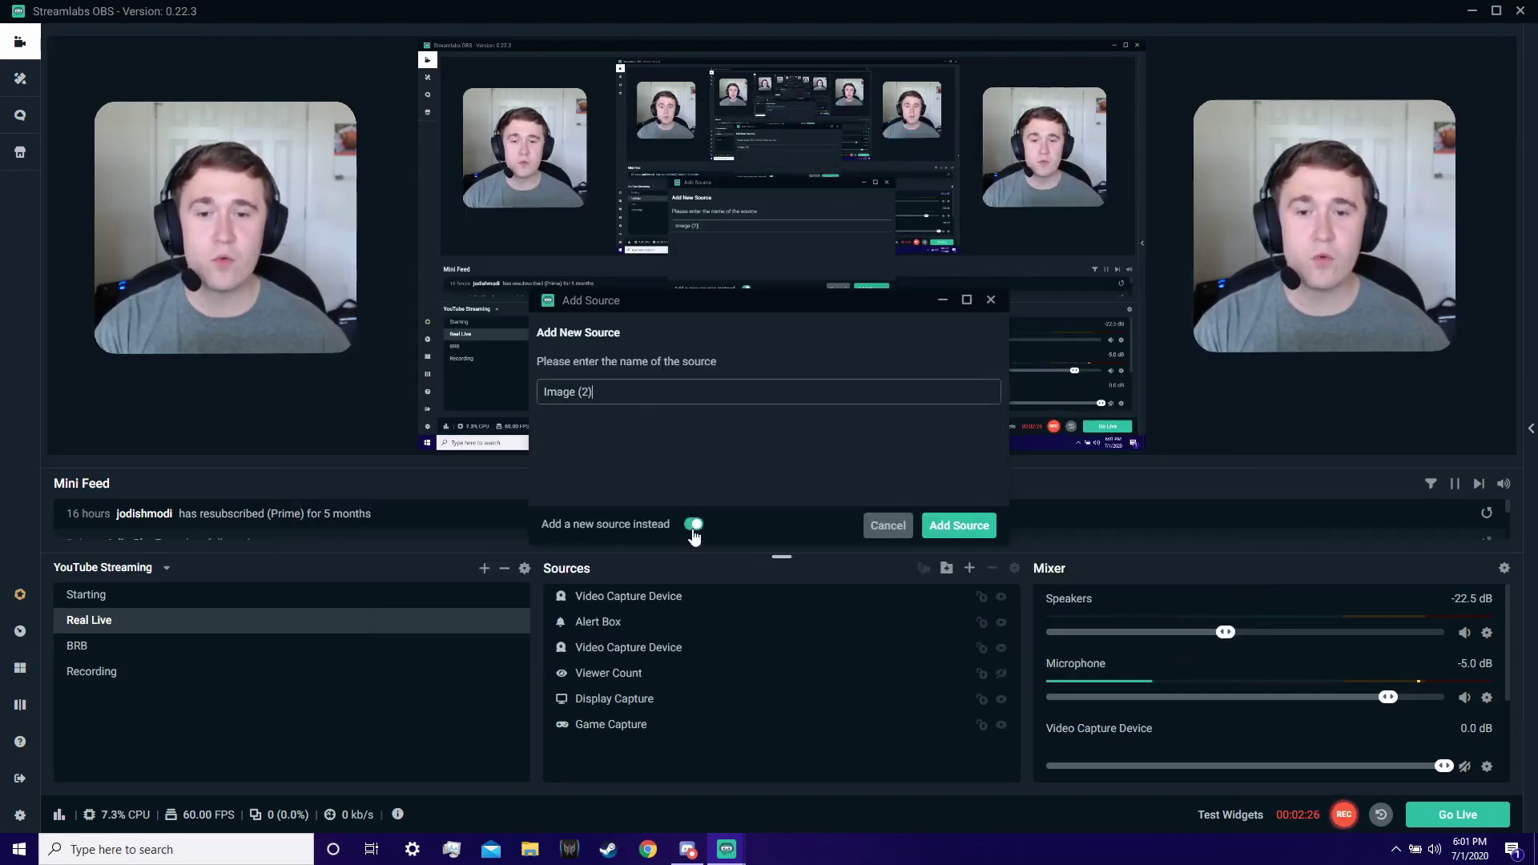
{"action": "left_click", "coordinate": [950, 529]}
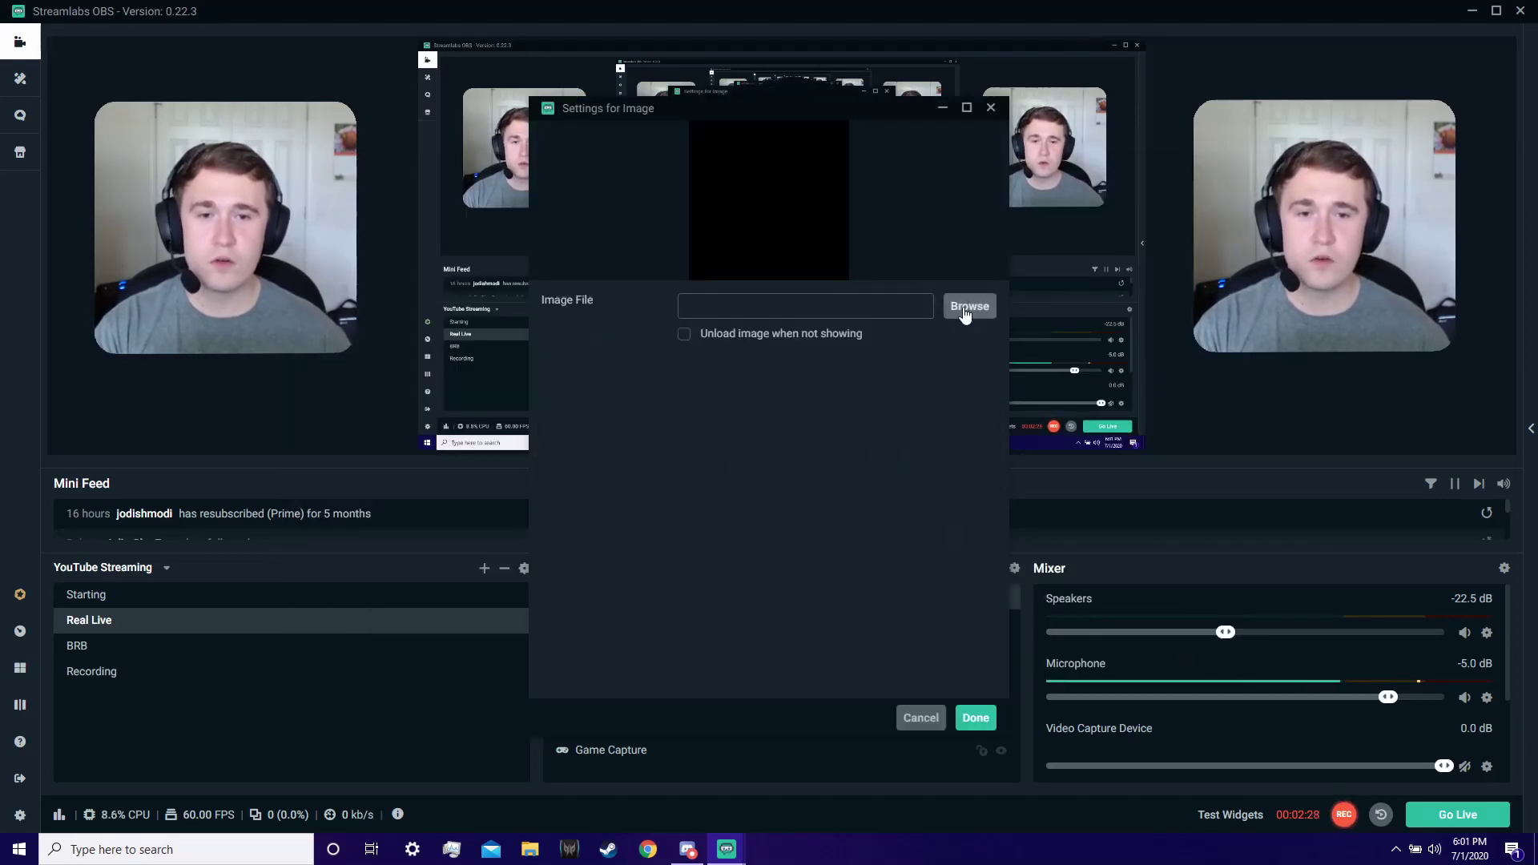
{"action": "left_click", "coordinate": [967, 307]}
{"action": "left_click", "coordinate": [520, 426]}
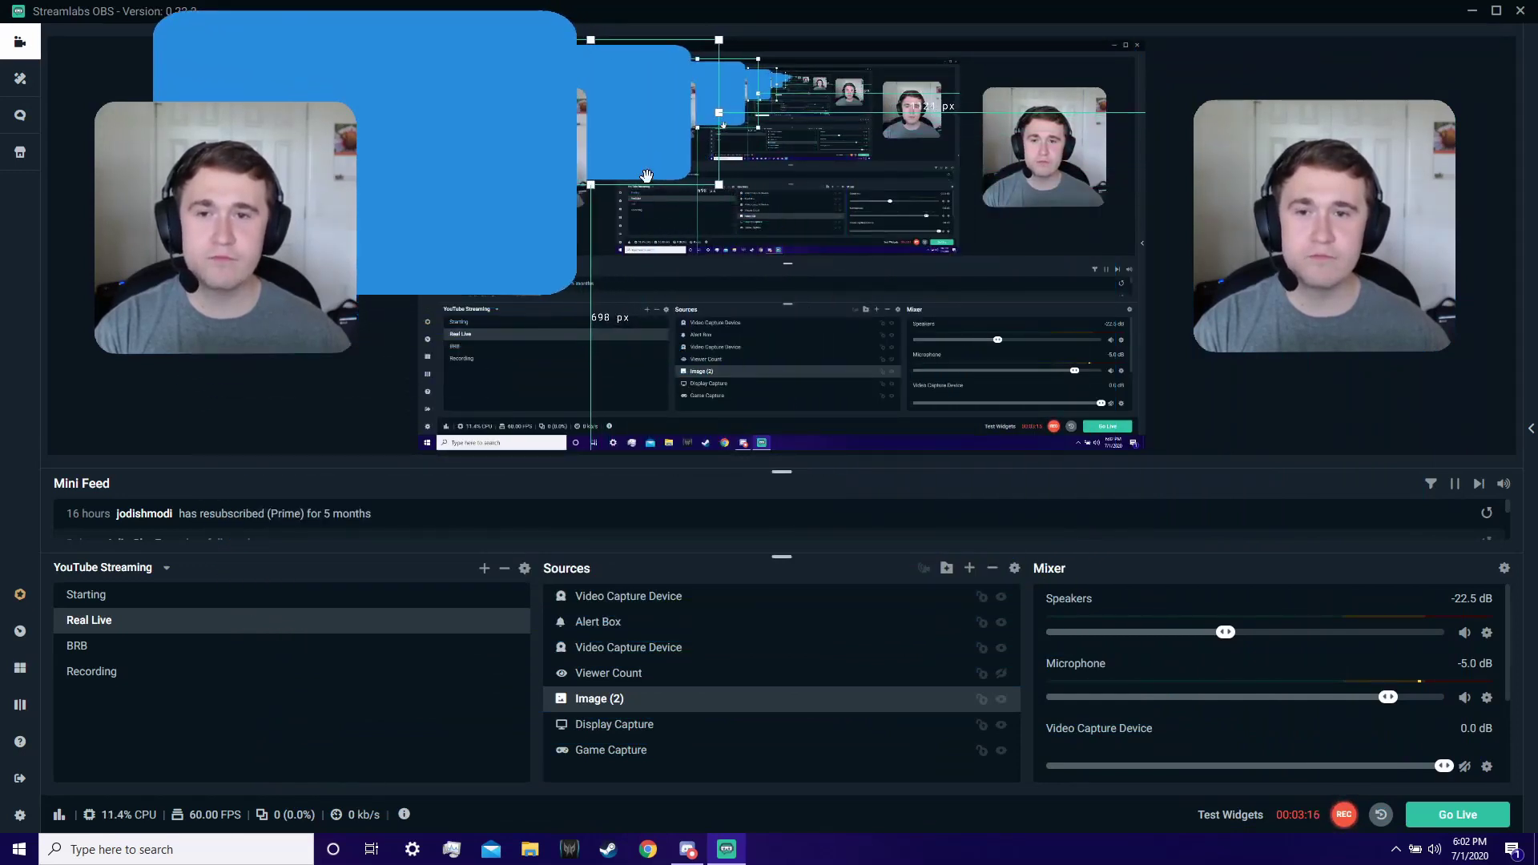
Move the blue border onto the right webcam and trim each edge to frame it
{"action": "left_click_drag", "start_coordinate": [1070, 190], "coordinate": [1089, 191]}
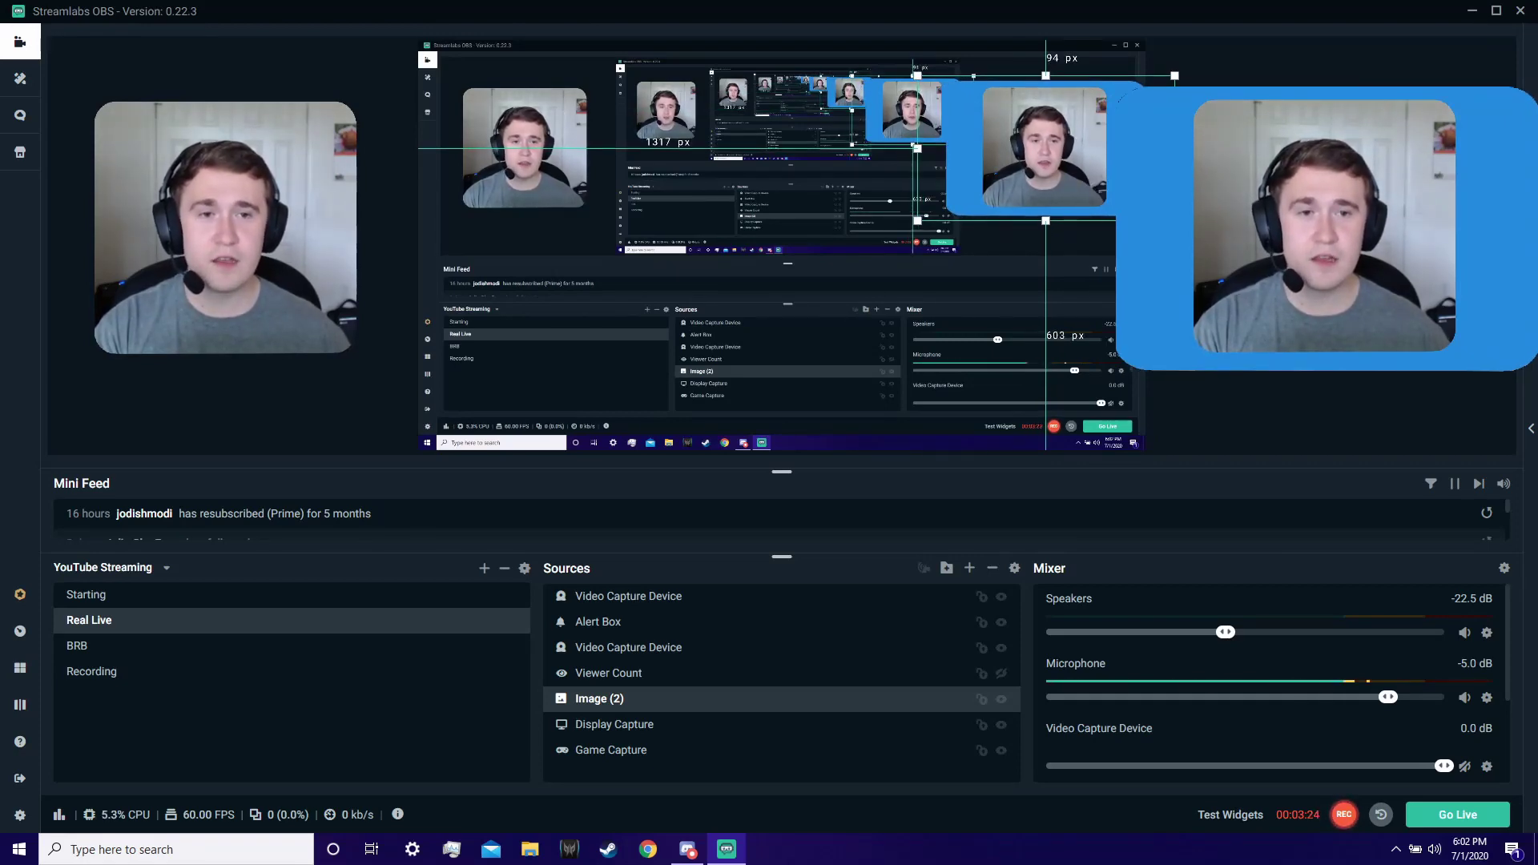
{"action": "left_click_drag", "start_coordinate": [1174, 148], "coordinate": [1133, 148]}
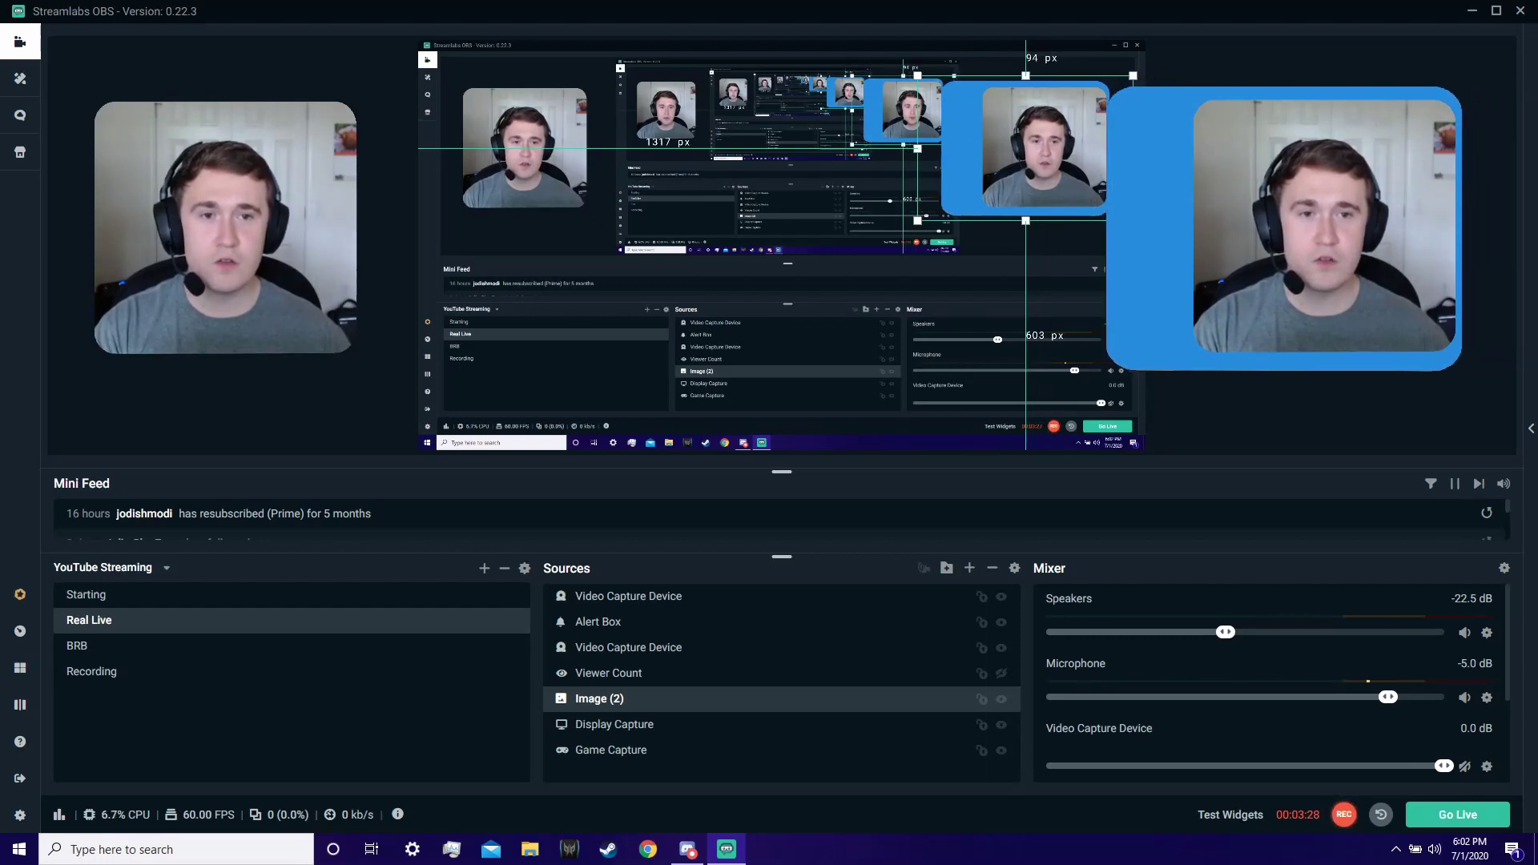
{"action": "left_click_drag", "start_coordinate": [1026, 222], "coordinate": [1030, 213]}
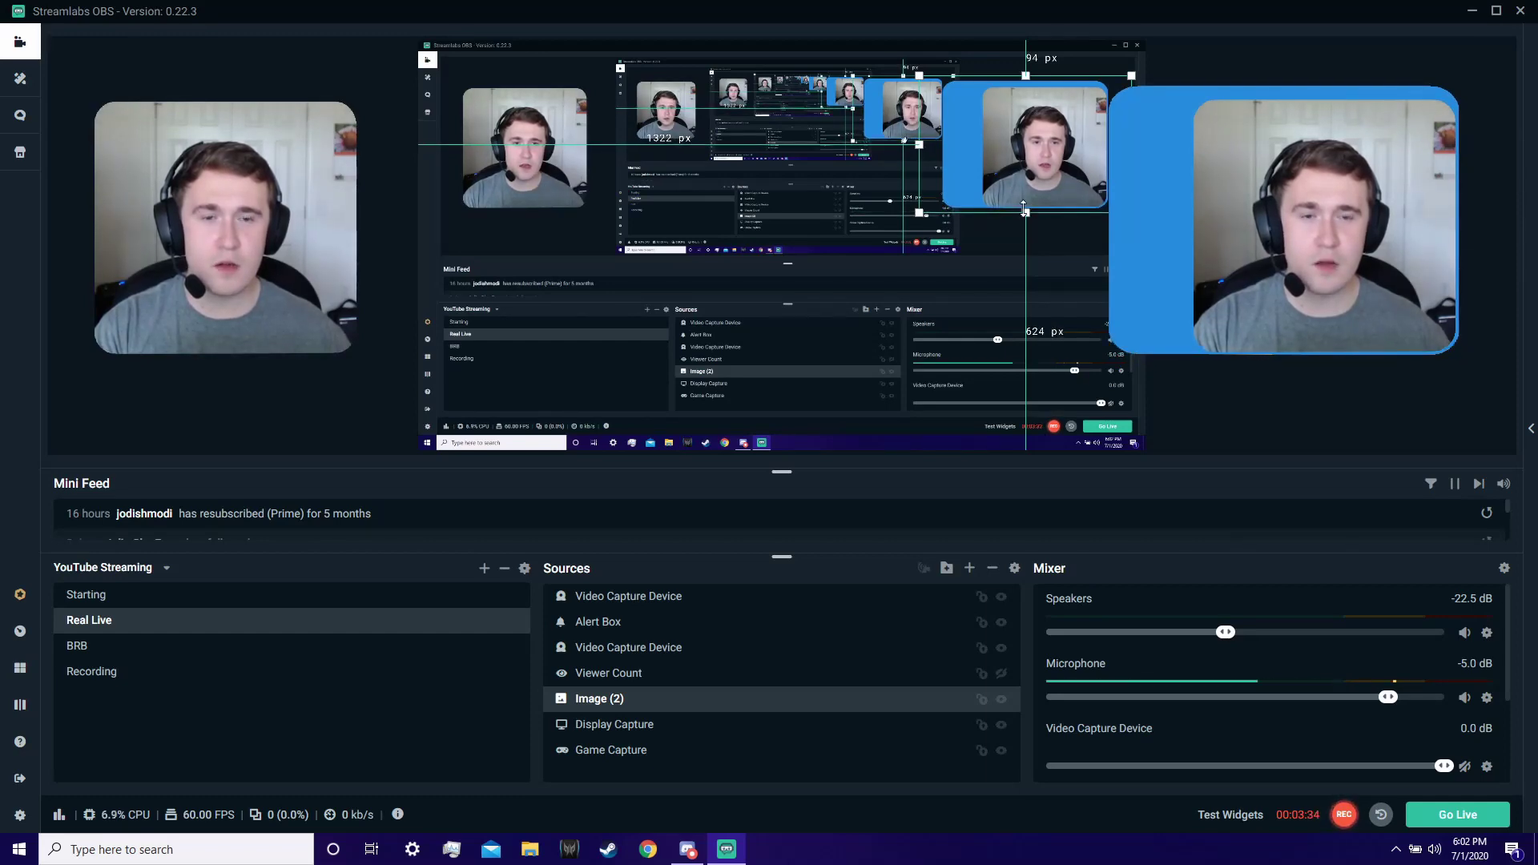
{"action": "left_click_drag", "start_coordinate": [920, 145], "coordinate": [960, 144]}
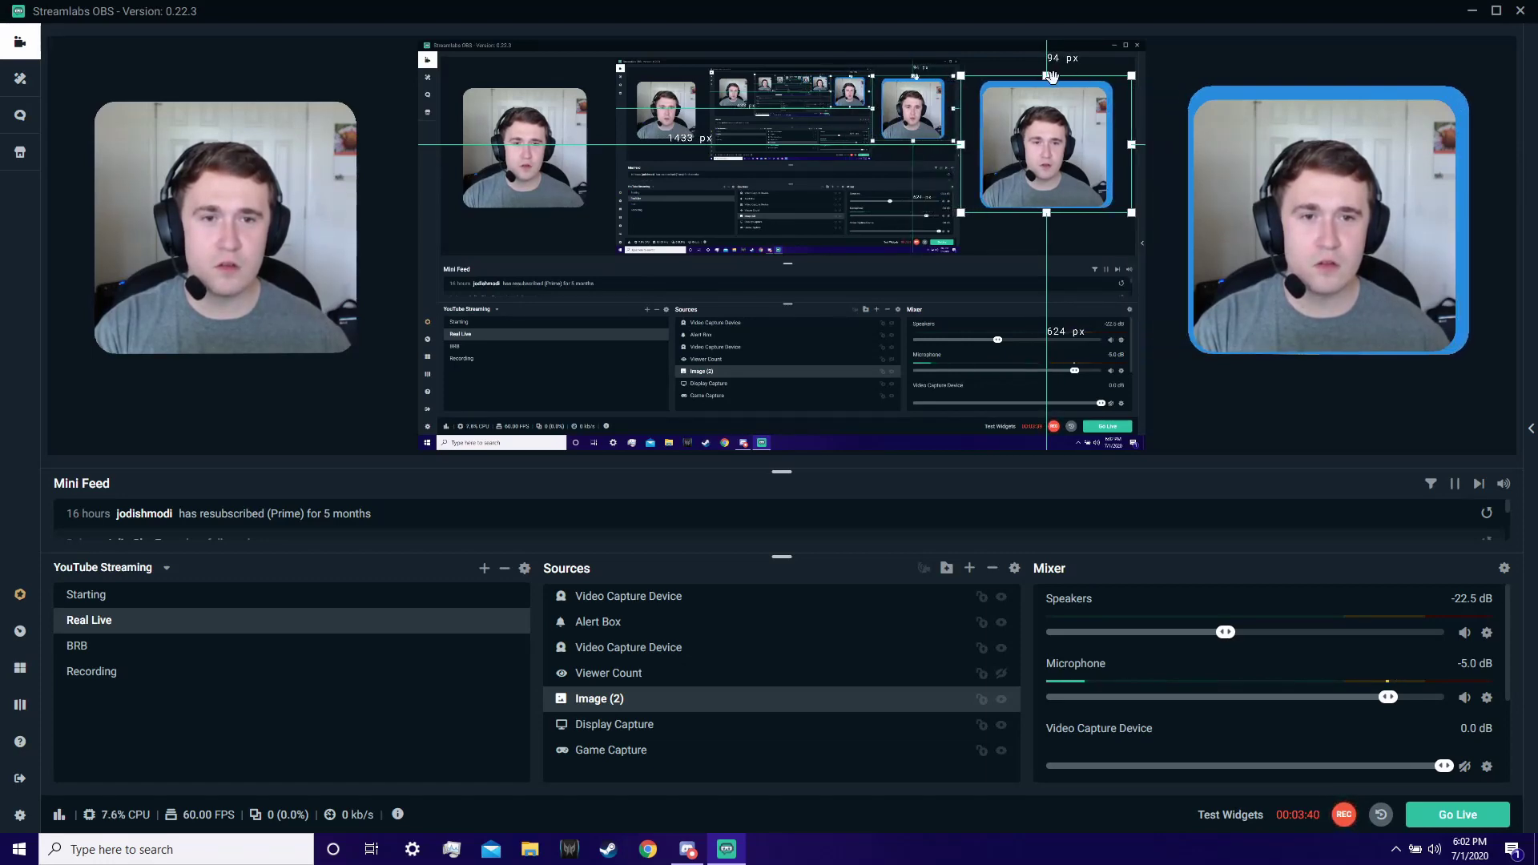
{"action": "left_click_drag", "start_coordinate": [1047, 76], "coordinate": [1047, 80]}
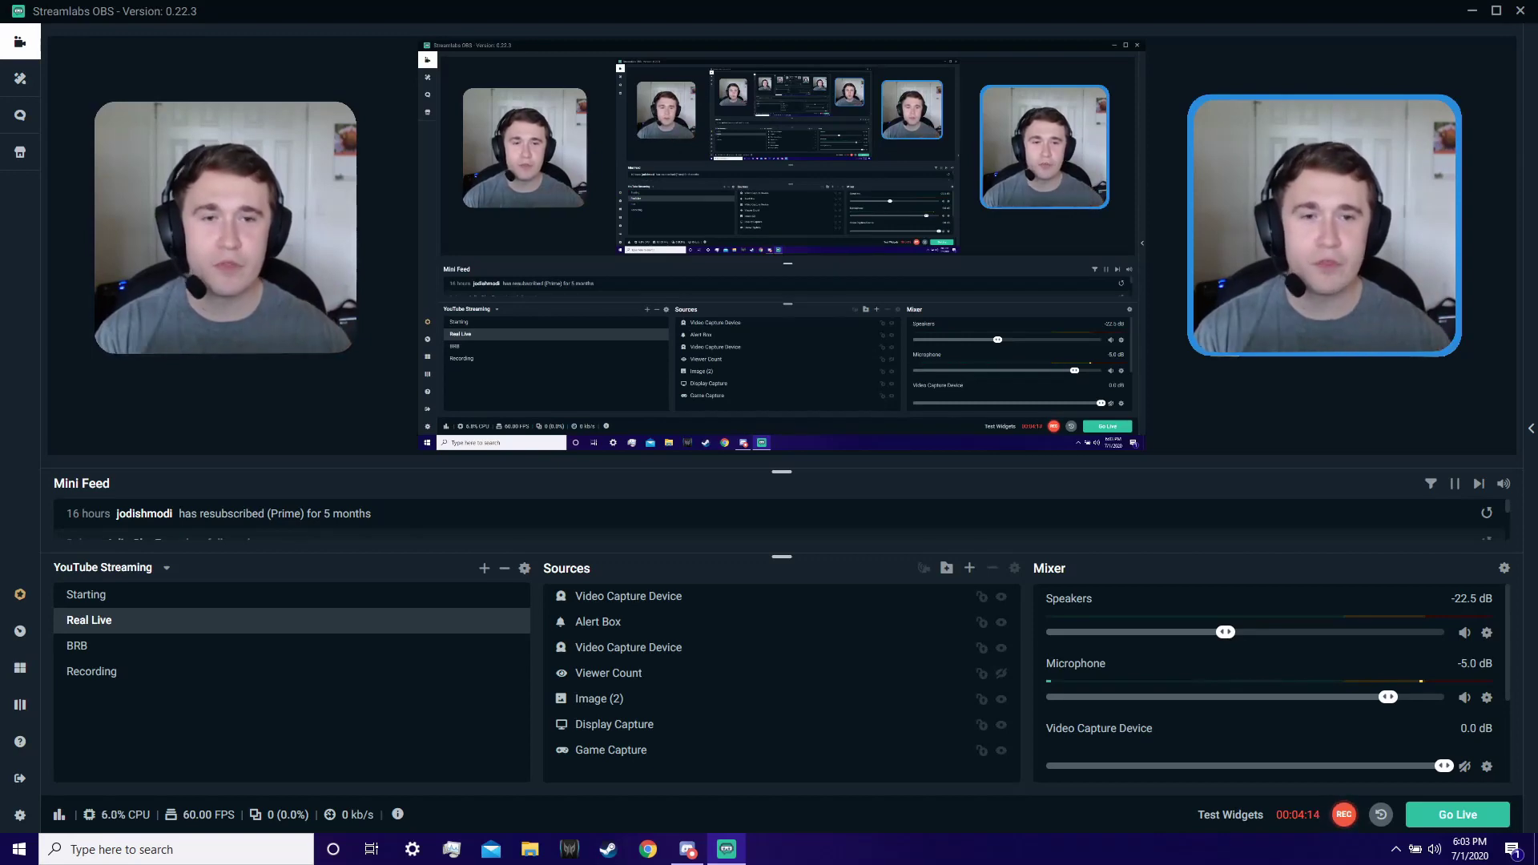
Select Image (2) with the Video Capture Device and drag both to the lower left, resizing them
{"action": "left_click", "coordinate": [628, 713]}
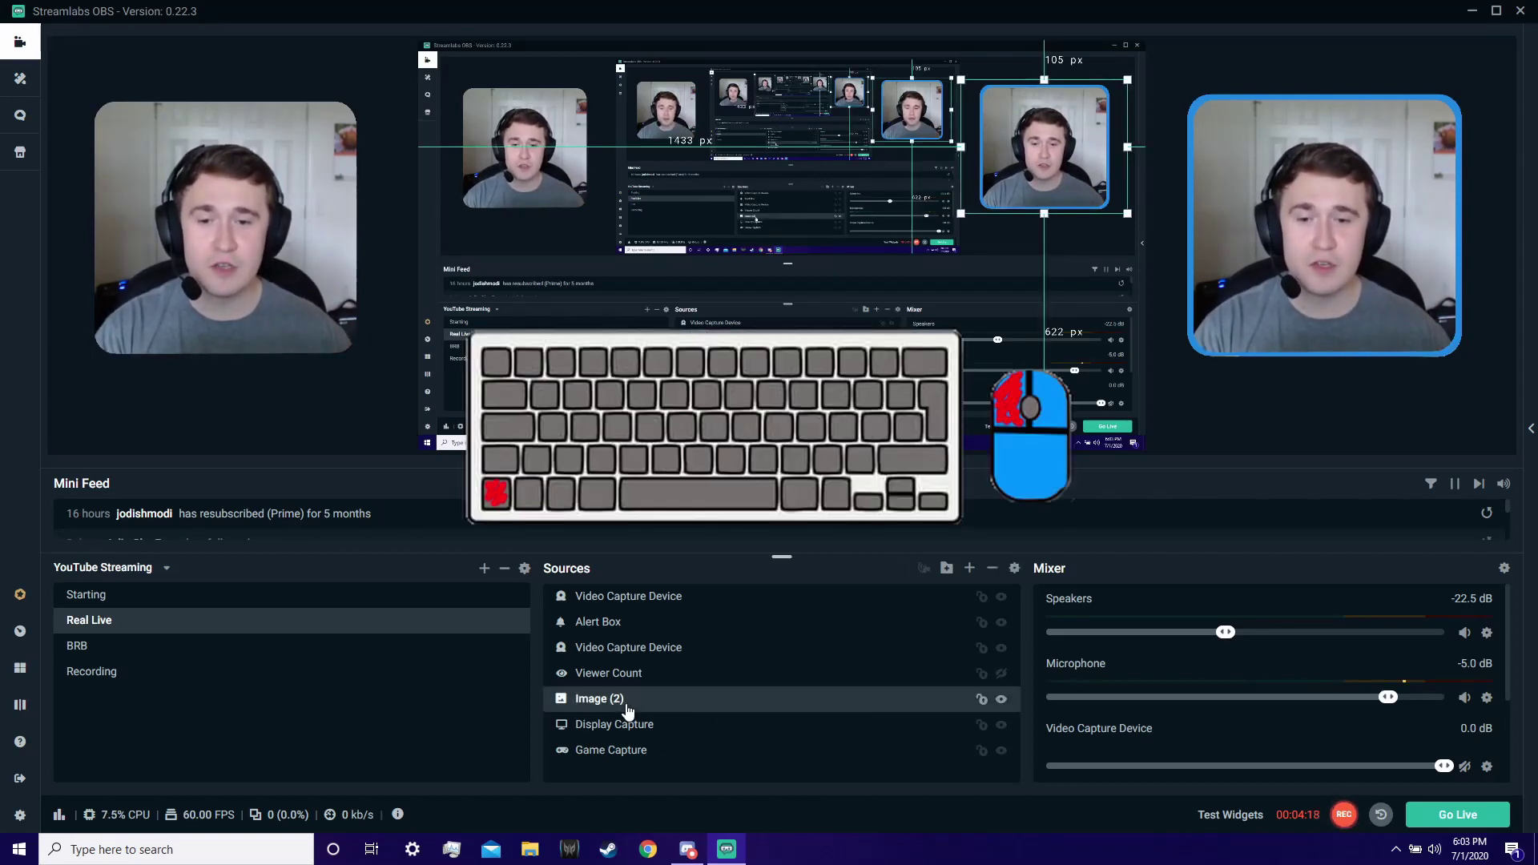
{"action": "left_click", "coordinate": [641, 606]}
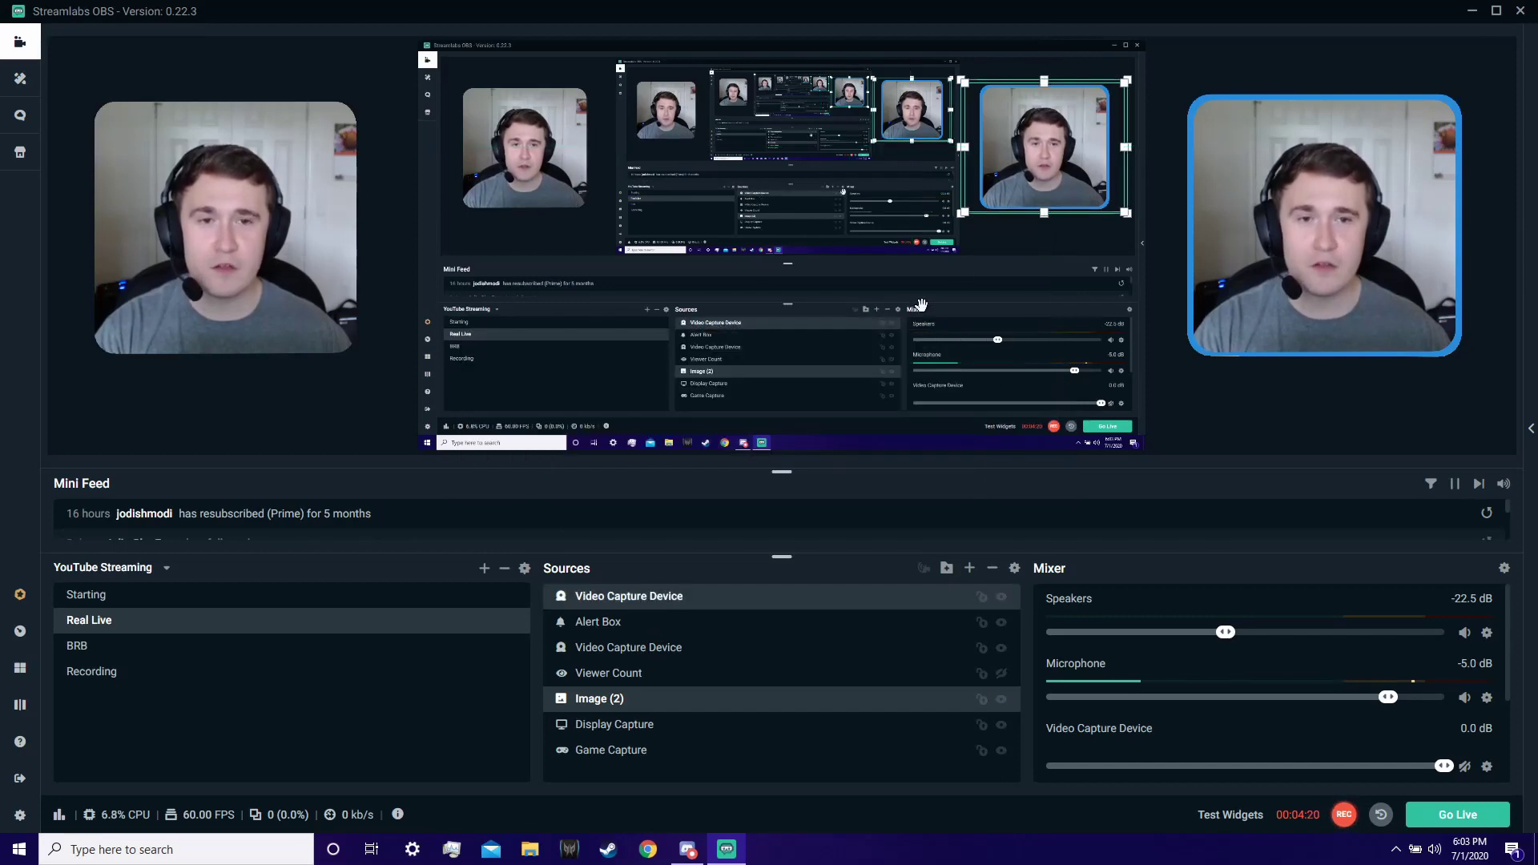
{"action": "mouse_move", "coordinate": [1321, 225]}
{"action": "left_mouse_down"}
{"action": "mouse_move", "coordinate": [896, 240]}
{"action": "mouse_move", "coordinate": [551, 309]}
{"action": "left_mouse_up"}
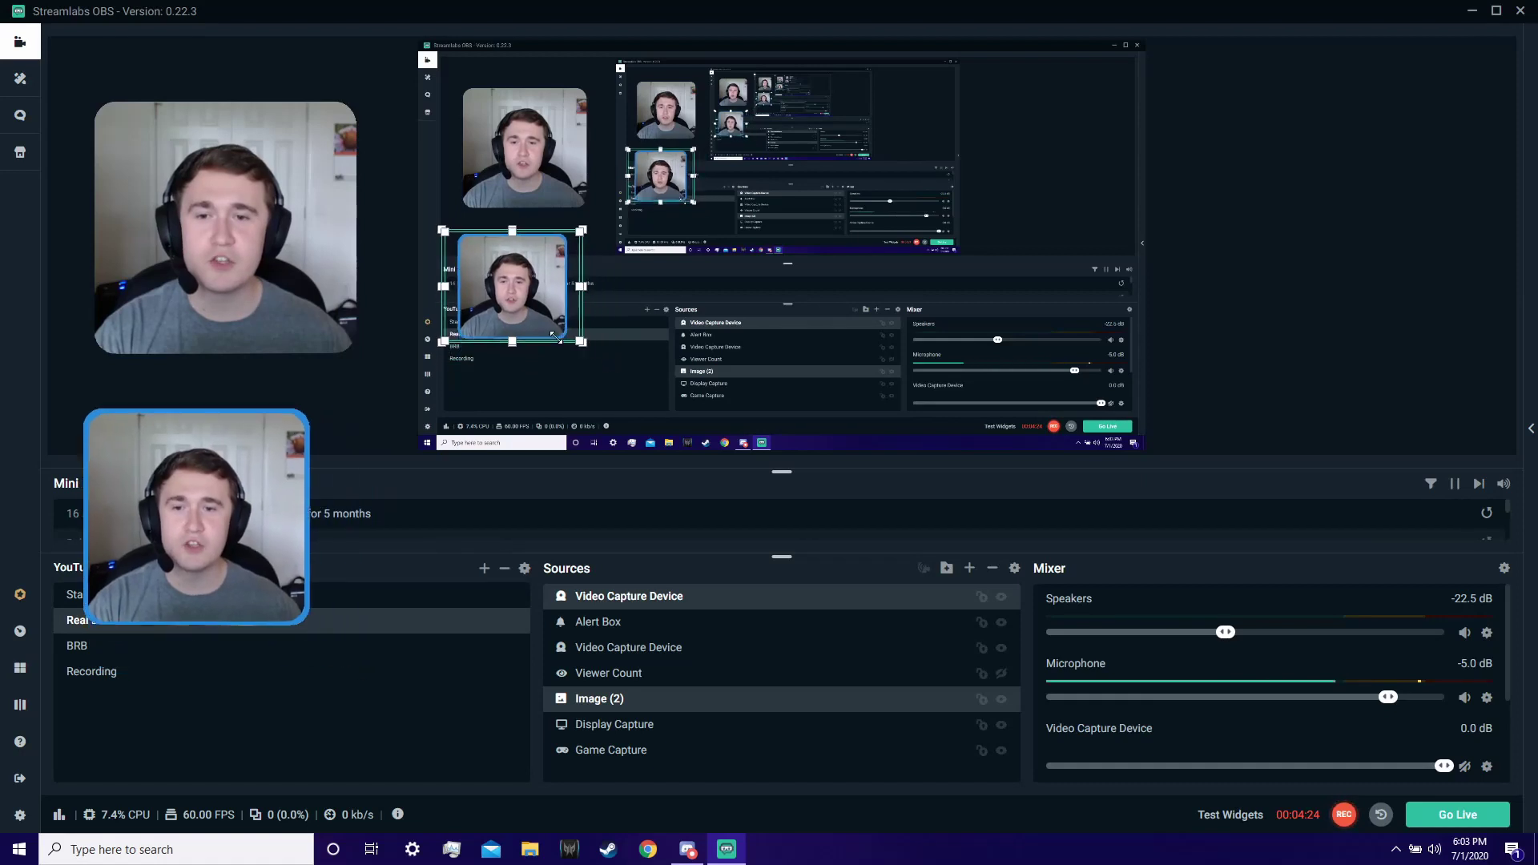
{"action": "left_click_drag", "start_coordinate": [607, 369], "coordinate": [599, 355]}
{"action": "left_click", "coordinate": [1309, 295]}
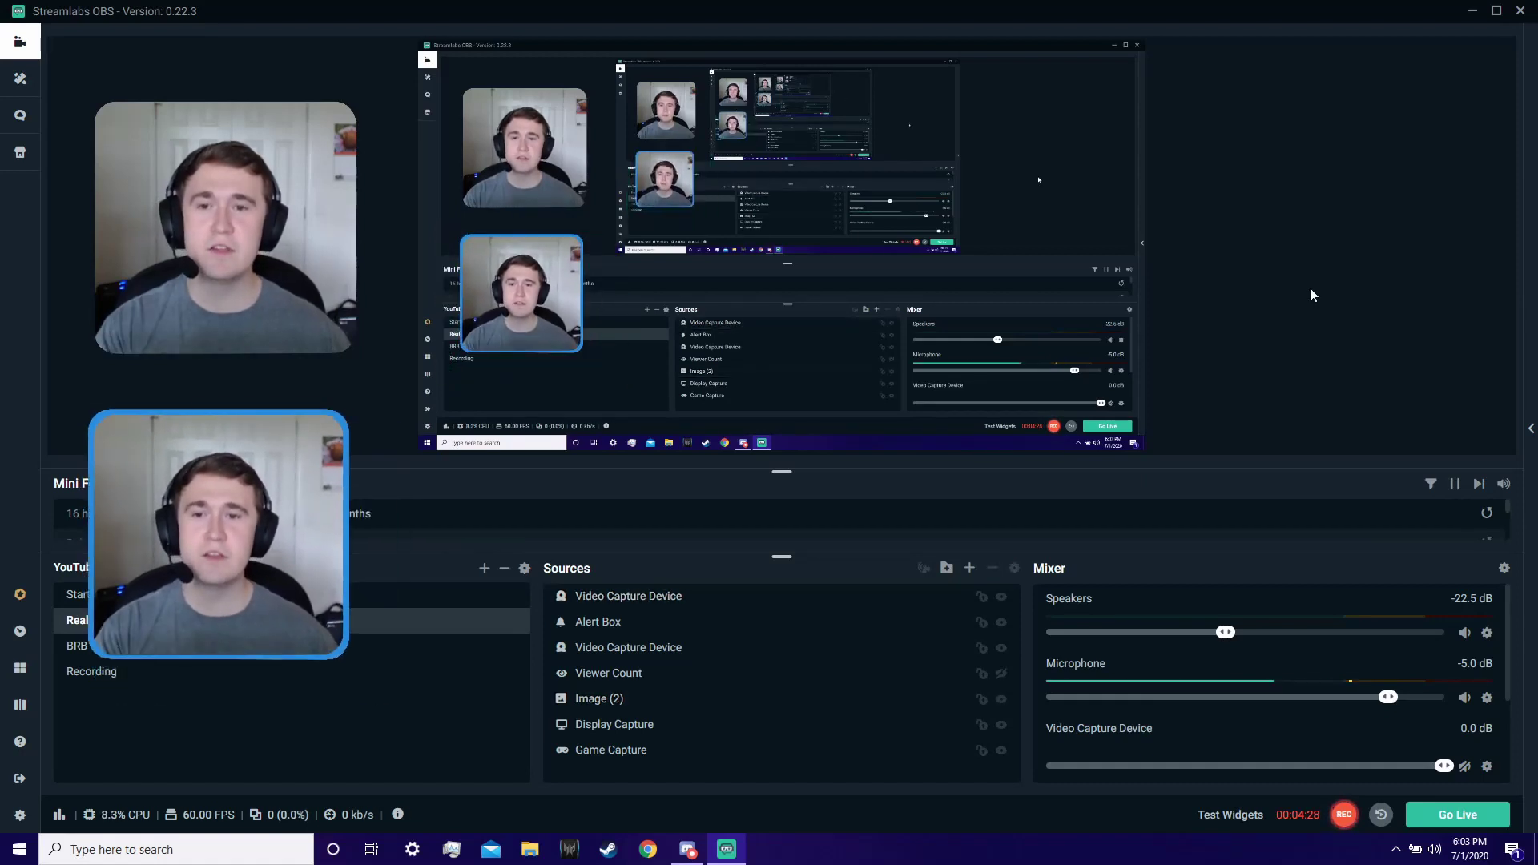